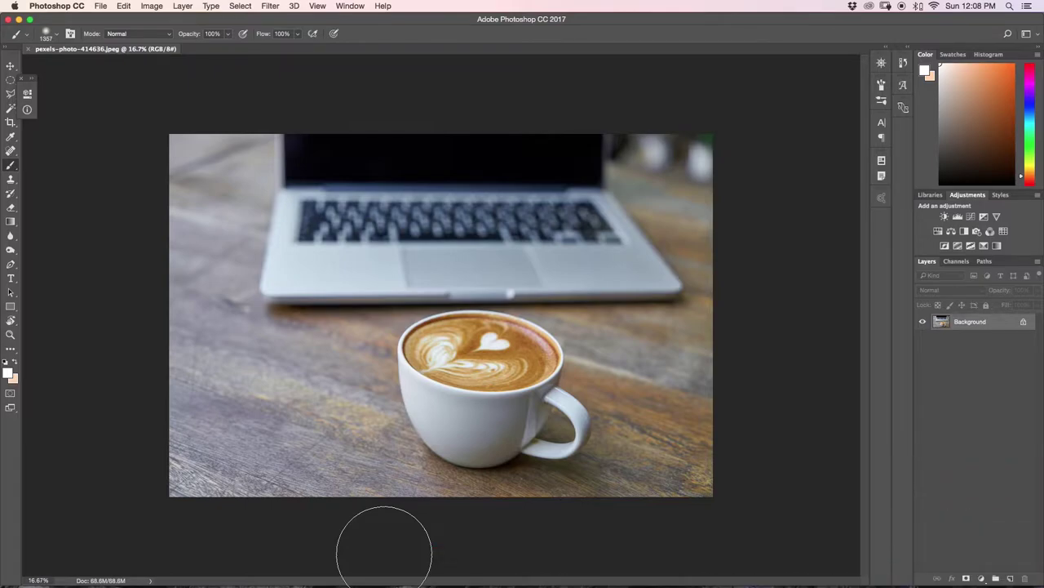
# Switch from the Brush tool to the Pen tool with the P shortcut.
pyautogui.press('p')
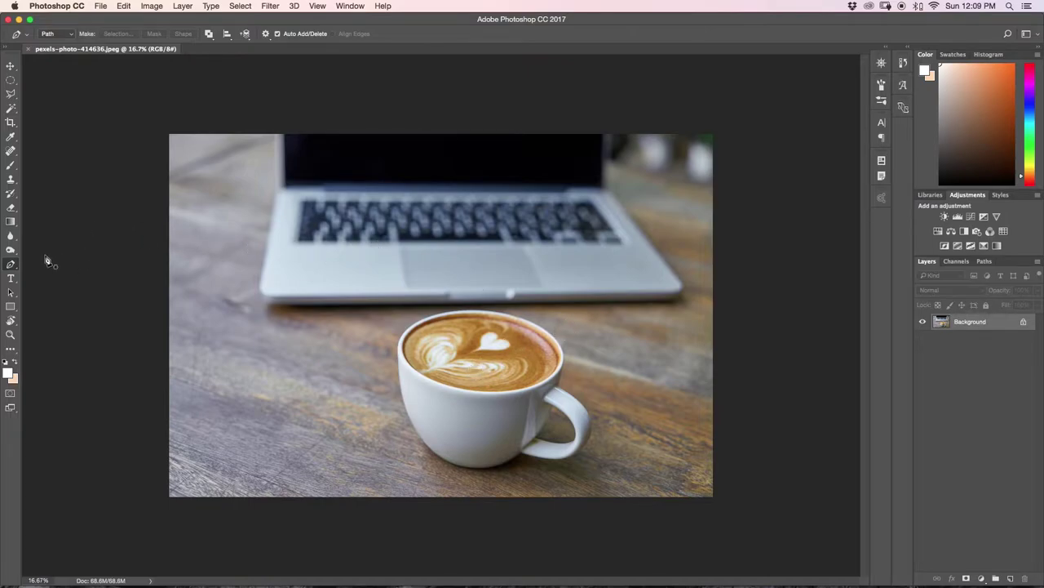
# Select the standard Pen Tool, zoom to 33.3% and pan until the whole cup is visible.
pyautogui.click(12, 265)
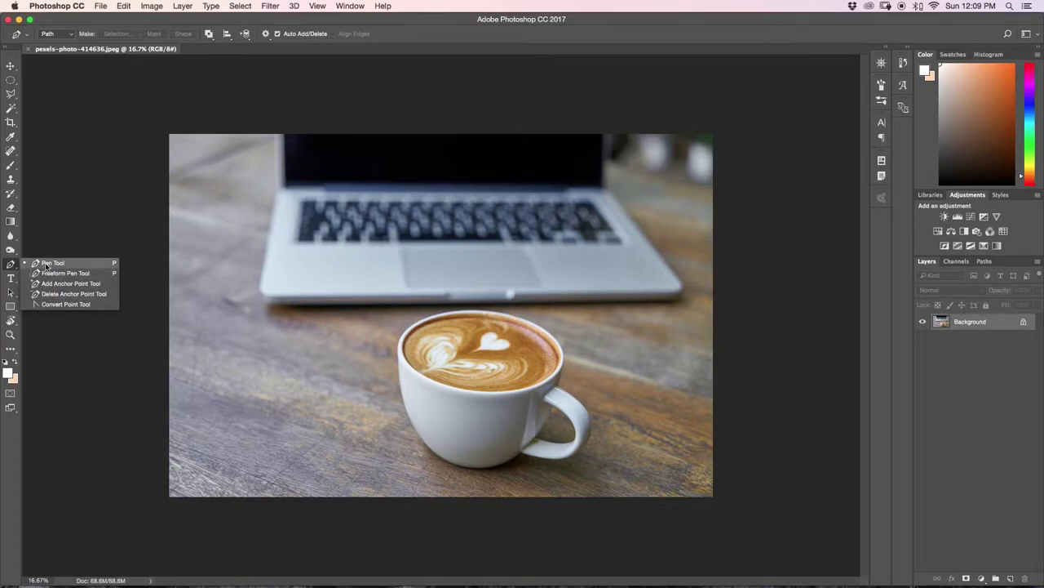
pyautogui.click(45, 263)
pyautogui.press('p')
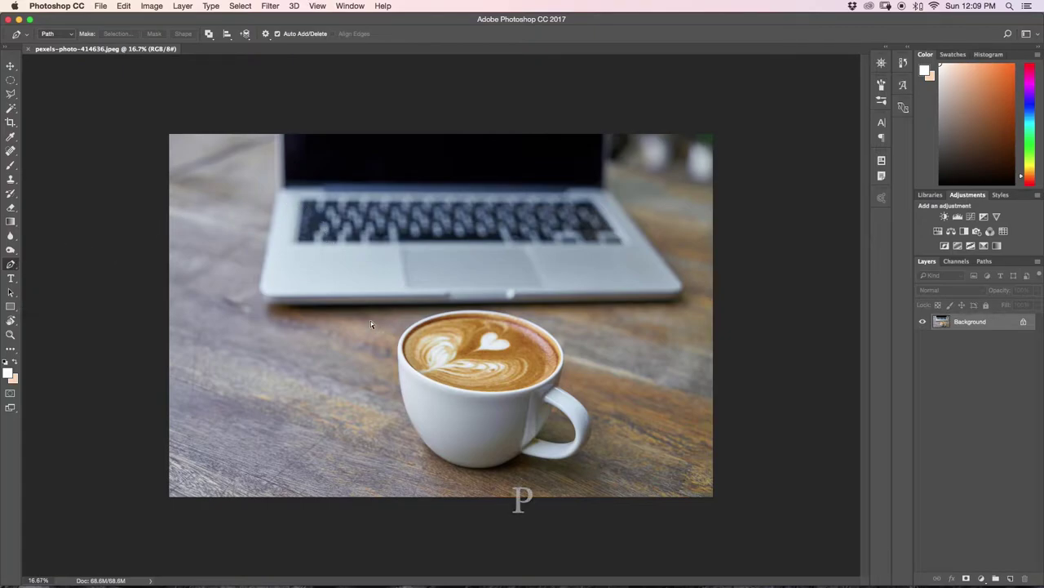
pyautogui.press('super+equal')
pyautogui.press('super+equal')
pyautogui.moveTo(586, 466); pyautogui.dragTo(514, 380)
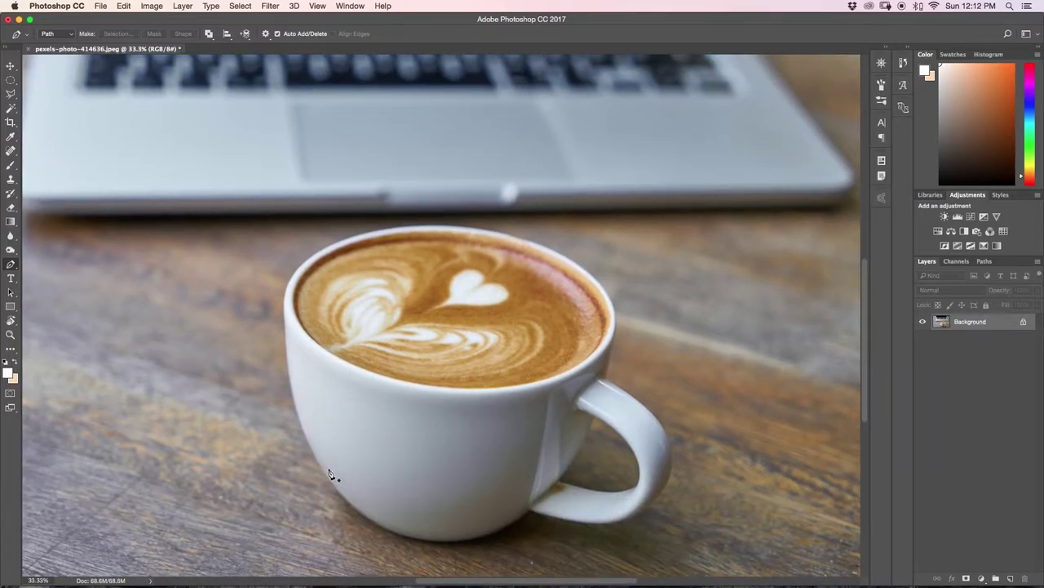
# Start the path at the cup's bottom edge, undo two misplaced upper anchors, and add a curved lower anchor.
pyautogui.click(392, 530)
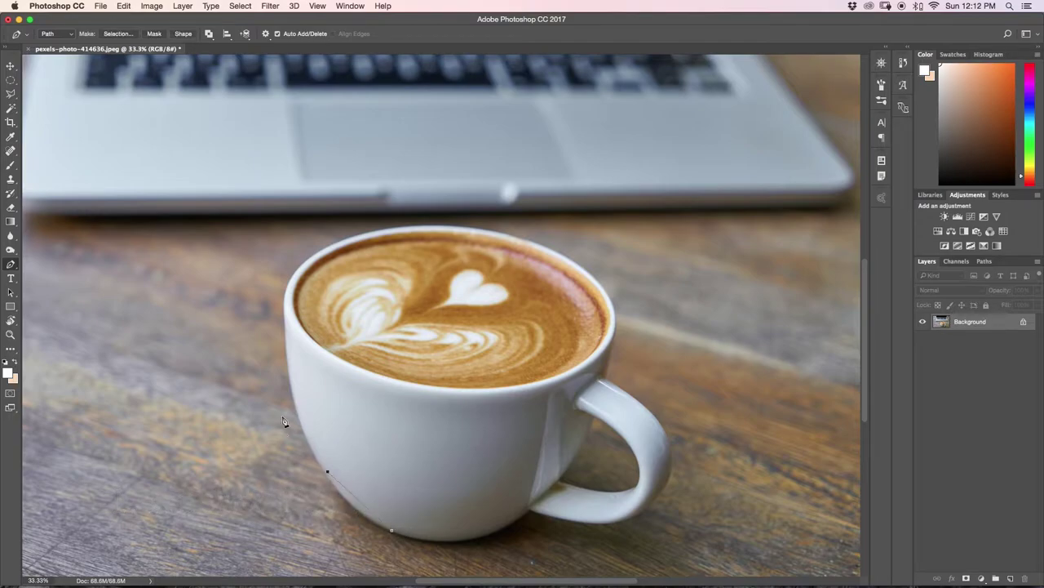
pyautogui.click(288, 363)
pyautogui.click(290, 279)
pyautogui.press('super+alt+z')
pyautogui.press('super+alt+z')
pyautogui.press('super+alt+z')
pyautogui.moveTo(315, 453); pyautogui.dragTo(297, 403)
# Add curved anchors up the cup's left side, at the top-left rim and along the top rim.
pyautogui.click(287, 335)
pyautogui.moveTo(285, 329); pyautogui.dragTo(284, 252)
pyautogui.moveTo(329, 248); pyautogui.dragTo(332, 246)
pyautogui.moveTo(428, 226); pyautogui.dragTo(477, 229)
# Adjust the rim and lower-left anchors' handles so the curve follows the cup's edge.
pyautogui.keyDown('ctrl'); pyautogui.click(329, 248); pyautogui.keyUp('ctrl')
pyautogui.moveTo(324, 251)
pyautogui.mouseDown()
pyautogui.moveTo(309, 266)
pyautogui.moveTo(319, 244)
pyautogui.moveTo(325, 258)
pyautogui.moveTo(294, 284)
pyautogui.moveTo(318, 243)
pyautogui.moveTo(319, 254)
pyautogui.moveTo(321, 242)
pyautogui.moveTo(320, 254)
pyautogui.moveTo(335, 246)
pyautogui.mouseUp()
pyautogui.moveTo(329, 245)
pyautogui.mouseDown()
pyautogui.moveTo(301, 276)
pyautogui.moveTo(294, 255)
pyautogui.moveTo(307, 228)
pyautogui.moveTo(319, 277)
pyautogui.moveTo(301, 229)
pyautogui.moveTo(336, 279)
pyautogui.moveTo(298, 240)
pyautogui.moveTo(310, 267)
pyautogui.moveTo(324, 256)
pyautogui.mouseUp()
pyautogui.moveTo(283, 262); pyautogui.dragTo(273, 267)
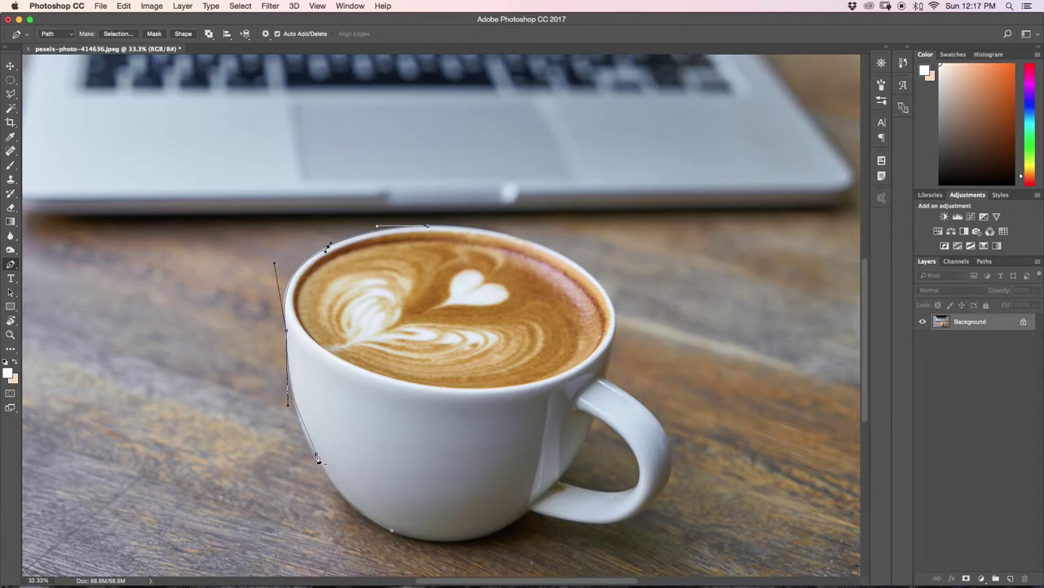
pyautogui.moveTo(315, 455); pyautogui.dragTo(303, 426)
# Continue the path down the right rim, with a corner at the handle, and around the handle.
pyautogui.keyDown('super'); pyautogui.click(430, 229); pyautogui.keyUp('super')
pyautogui.moveTo(590, 272); pyautogui.dragTo(607, 292)
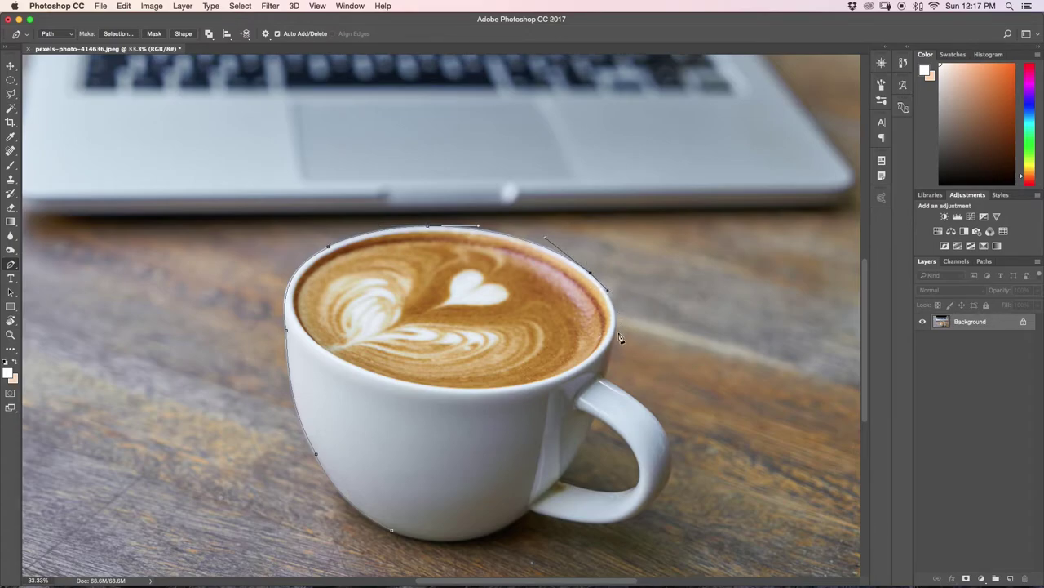
pyautogui.moveTo(618, 335); pyautogui.dragTo(616, 349)
pyautogui.click(607, 379)
pyautogui.moveTo(670, 445); pyautogui.dragTo(670, 471)
pyautogui.moveTo(633, 518); pyautogui.dragTo(593, 540)
pyautogui.click(531, 509)
# Refine the handle curve, add an anchor below the base, and close the path at the start anchor.
pyautogui.click(651, 445)
pyautogui.moveTo(649, 445); pyautogui.dragTo(670, 444)
pyautogui.moveTo(681, 473); pyautogui.dragTo(678, 474)
pyautogui.moveTo(460, 540); pyautogui.dragTo(430, 541)
pyautogui.click(393, 532)
pyautogui.moveTo(397, 536); pyautogui.dragTo(398, 536)
# Turn the path into a selection with 0 feather radius and add a layer mask to isolate the cup.
pyautogui.rightClick(446, 350)
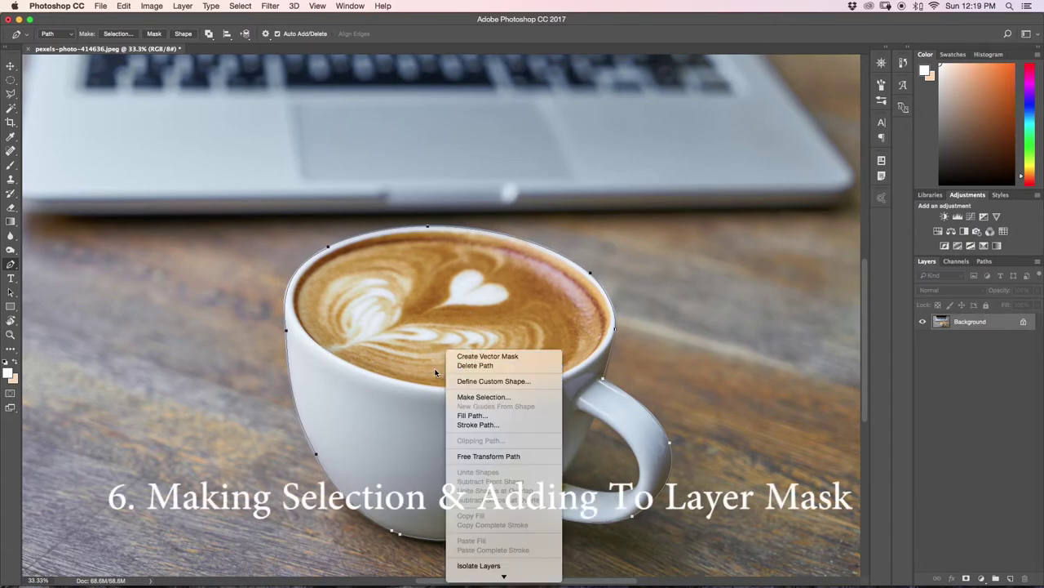
pyautogui.click(471, 397)
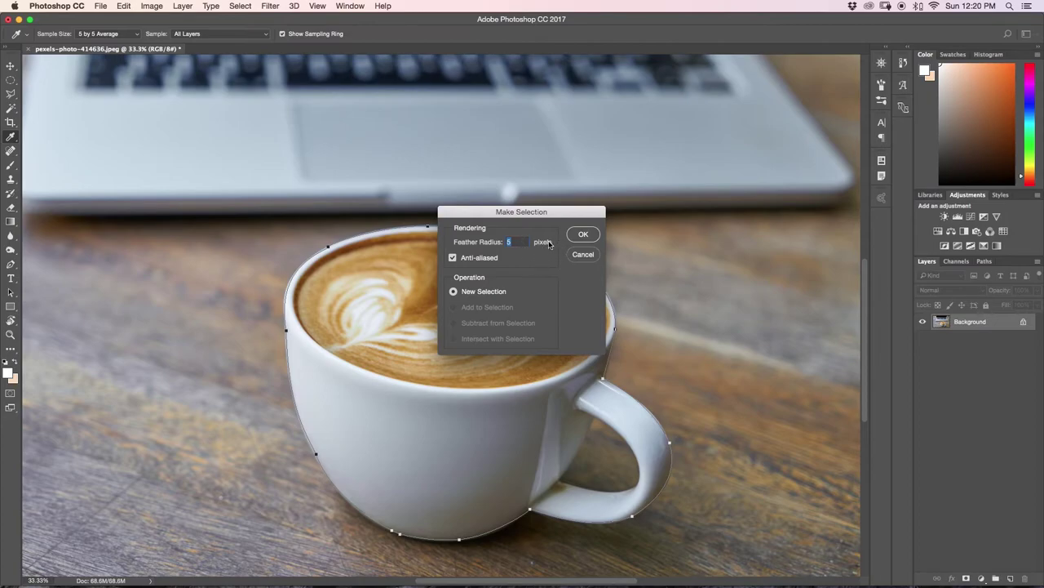
pyautogui.press('BackSpace')
pyautogui.write('0')
pyautogui.click(584, 235)
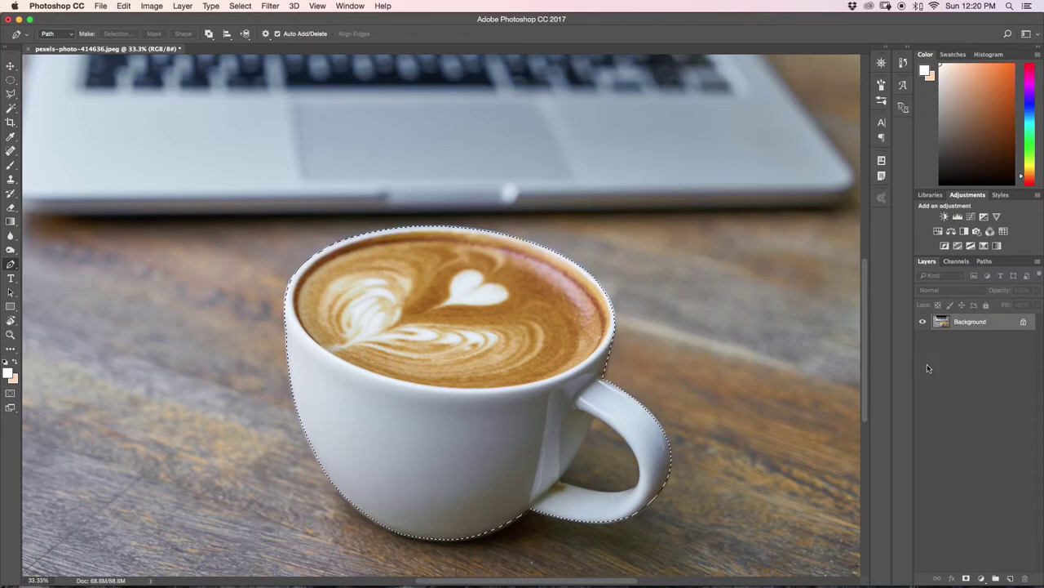
pyautogui.click(965, 579)
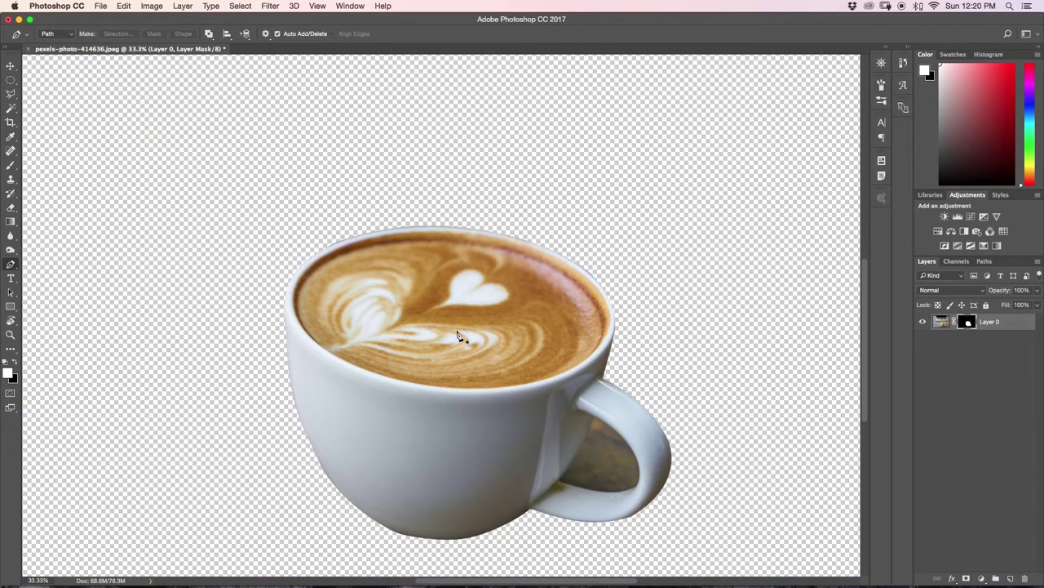
# Zoom out and create a vector mask from the cup path.
pyautogui.press('super+minus')
pyautogui.press('super+minus')
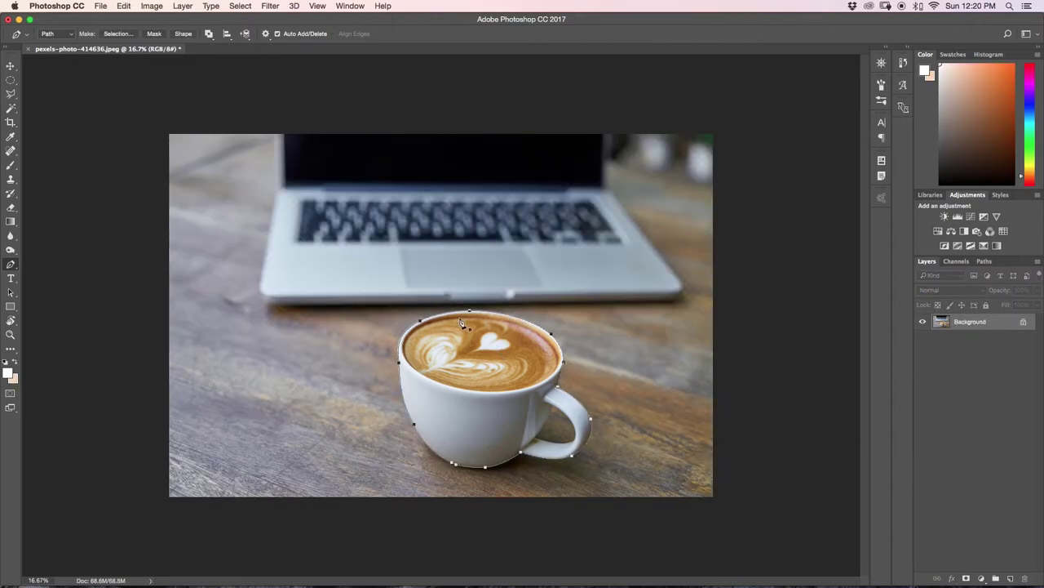
pyautogui.rightClick(467, 372)
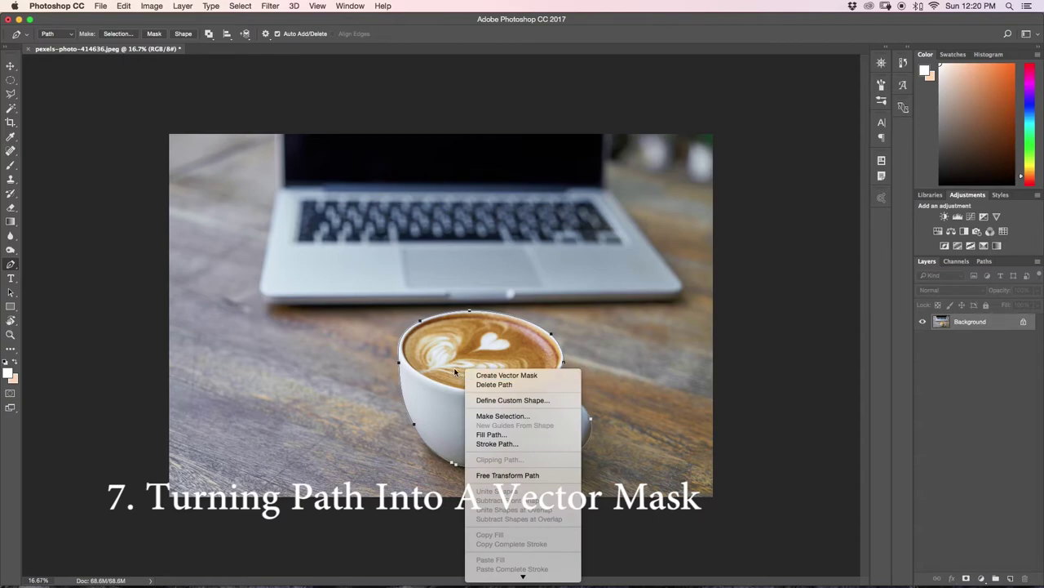
pyautogui.click(477, 375)
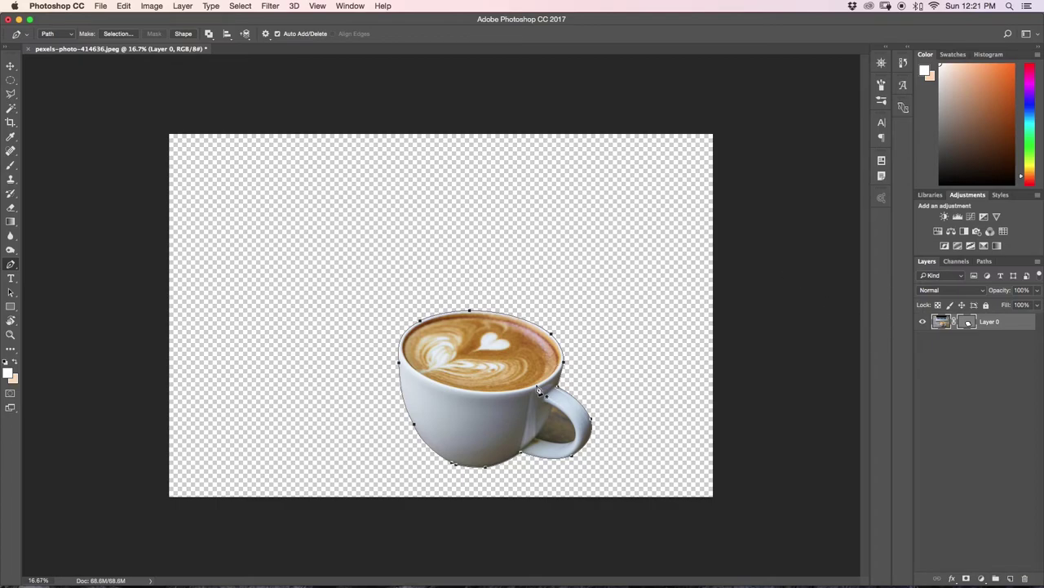
# Undo the vector mask, fill the cup path with Black, then undo the fill.
pyautogui.press('super+z')
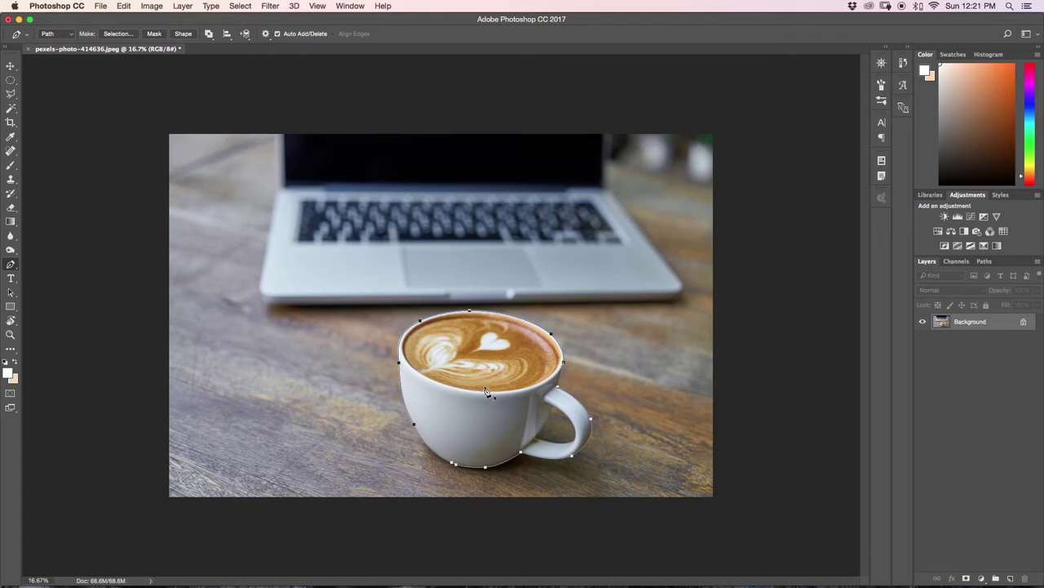
pyautogui.rightClick(458, 368)
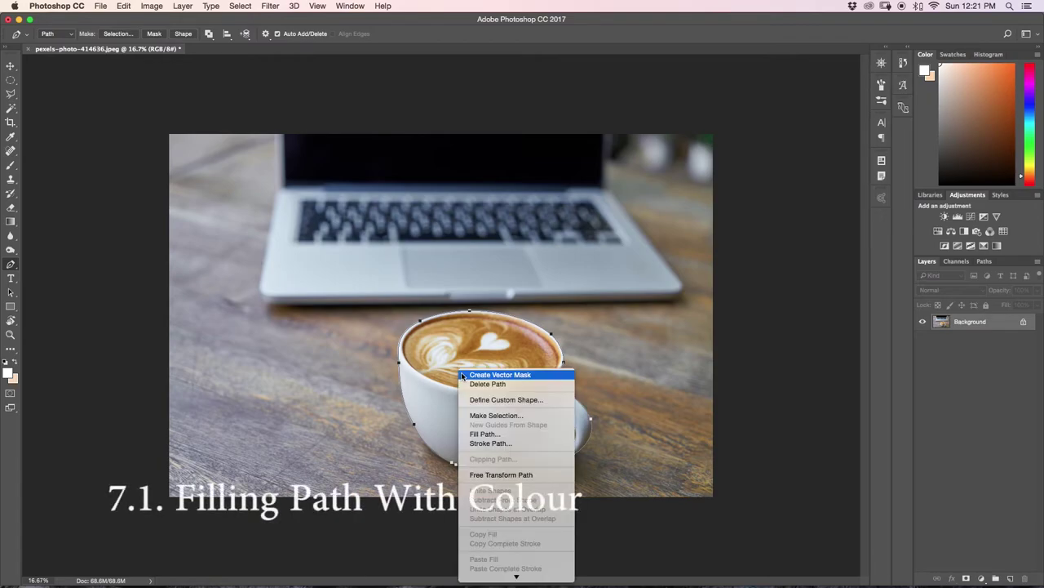
pyautogui.click(508, 437)
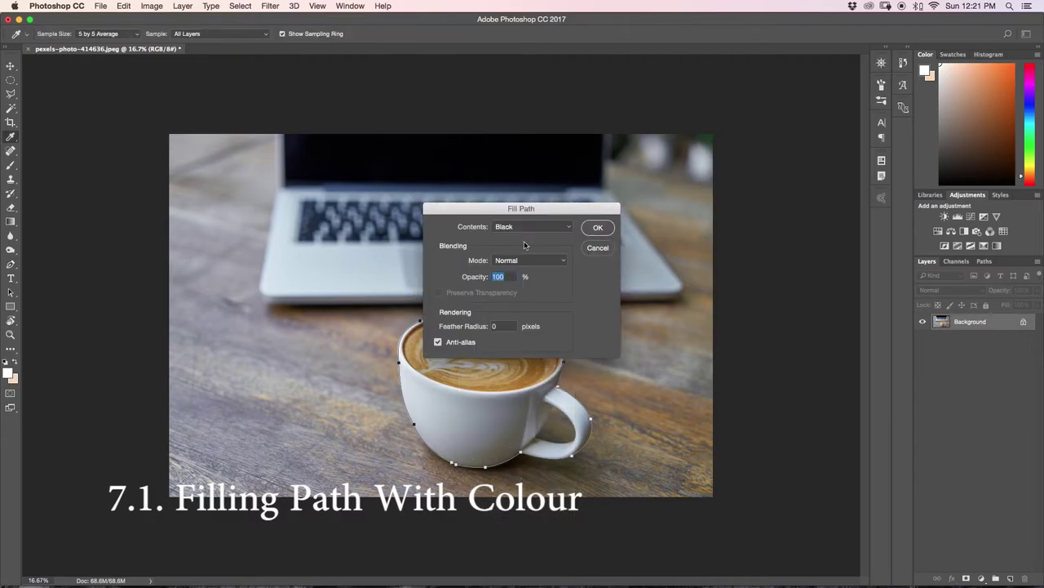
pyautogui.moveTo(532, 217); pyautogui.dragTo(696, 214)
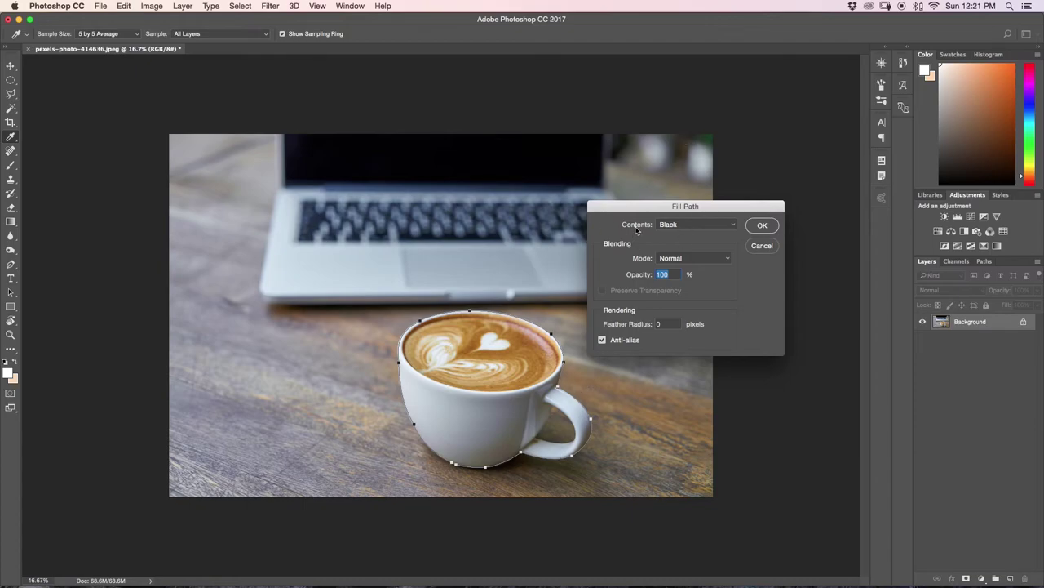
pyautogui.click(688, 226)
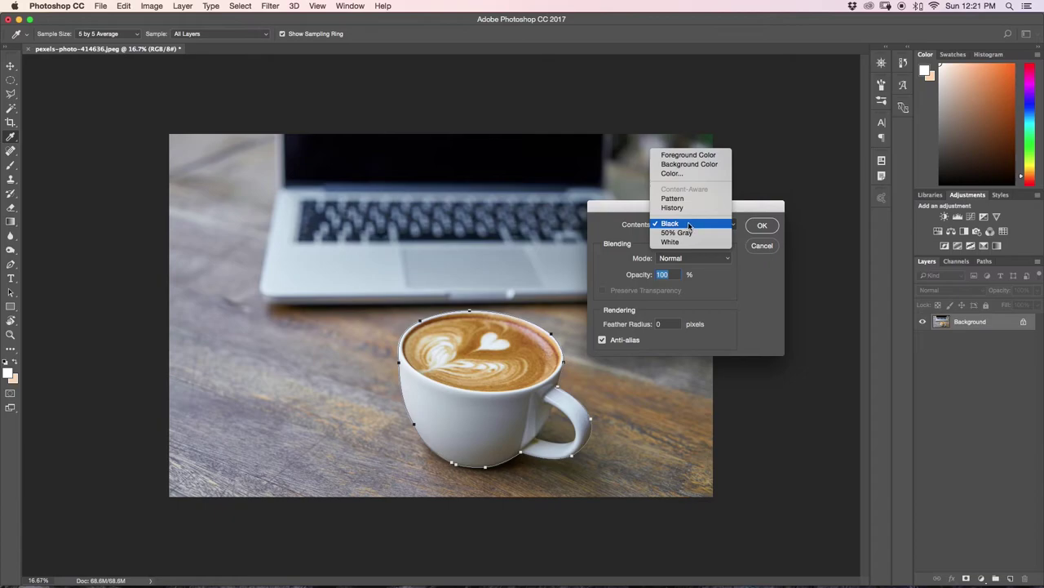
pyautogui.click(687, 225)
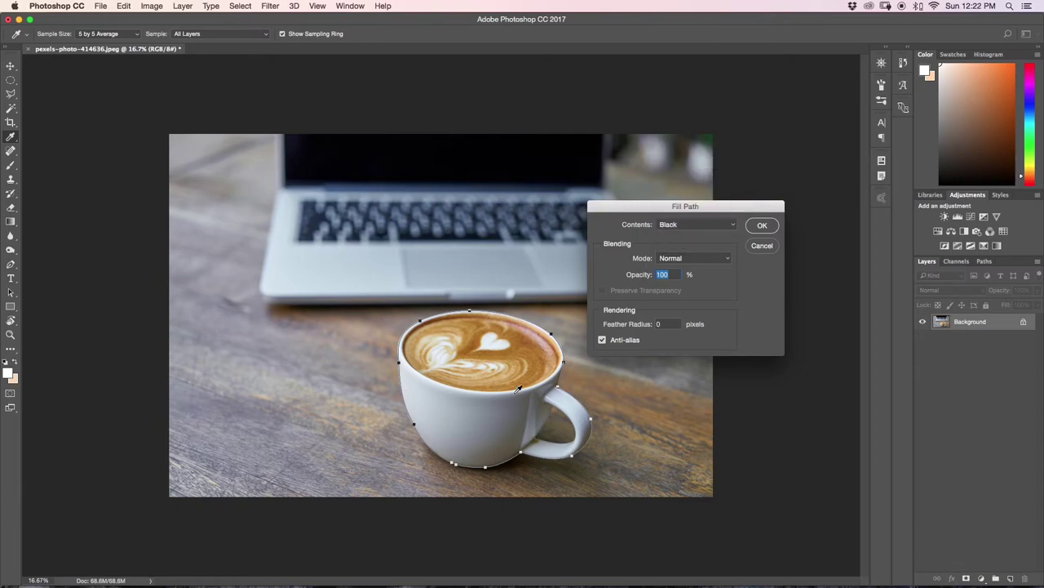
pyautogui.click(668, 226)
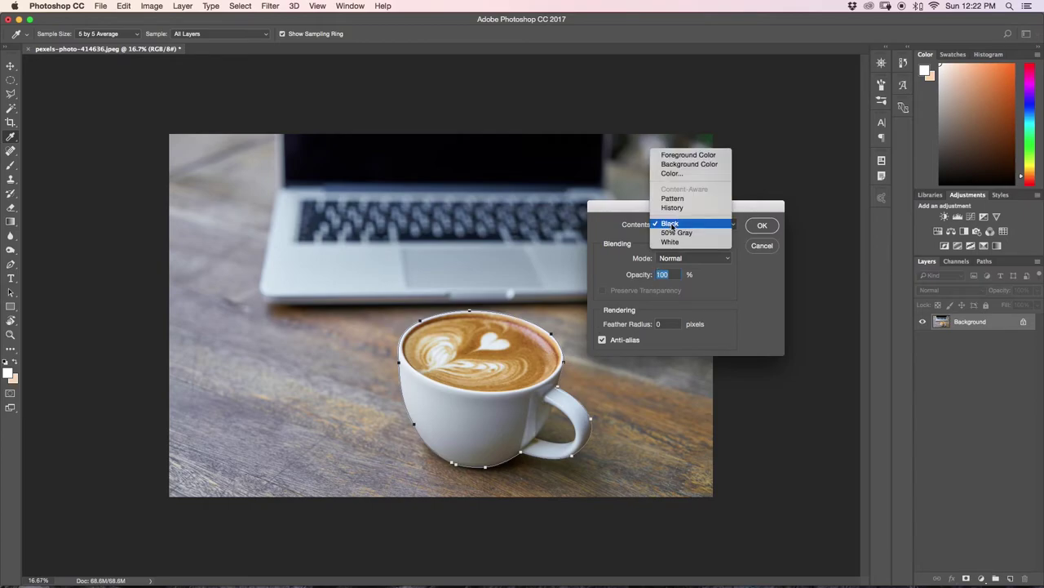
pyautogui.click(671, 224)
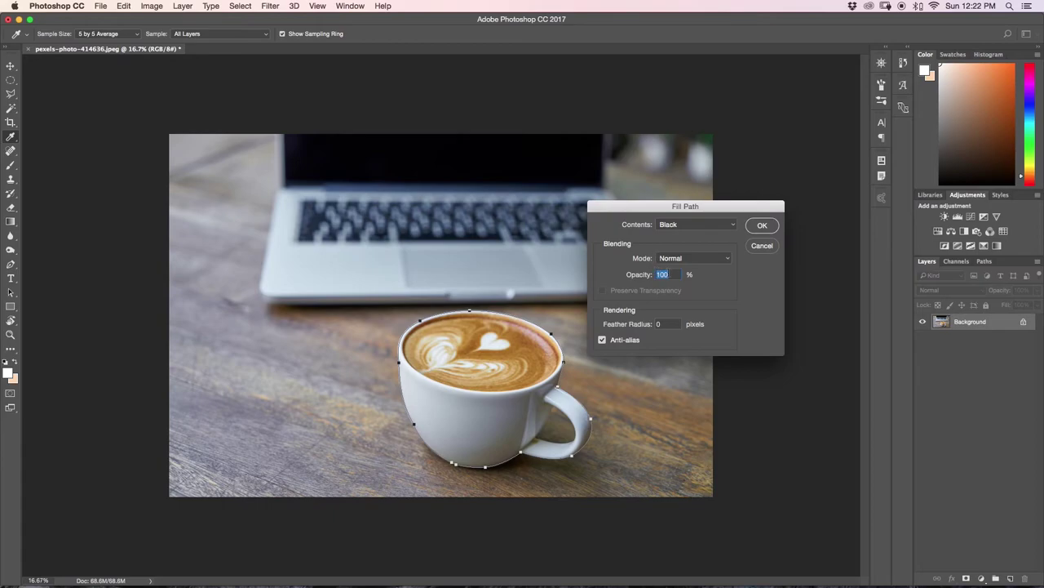
pyautogui.click(763, 229)
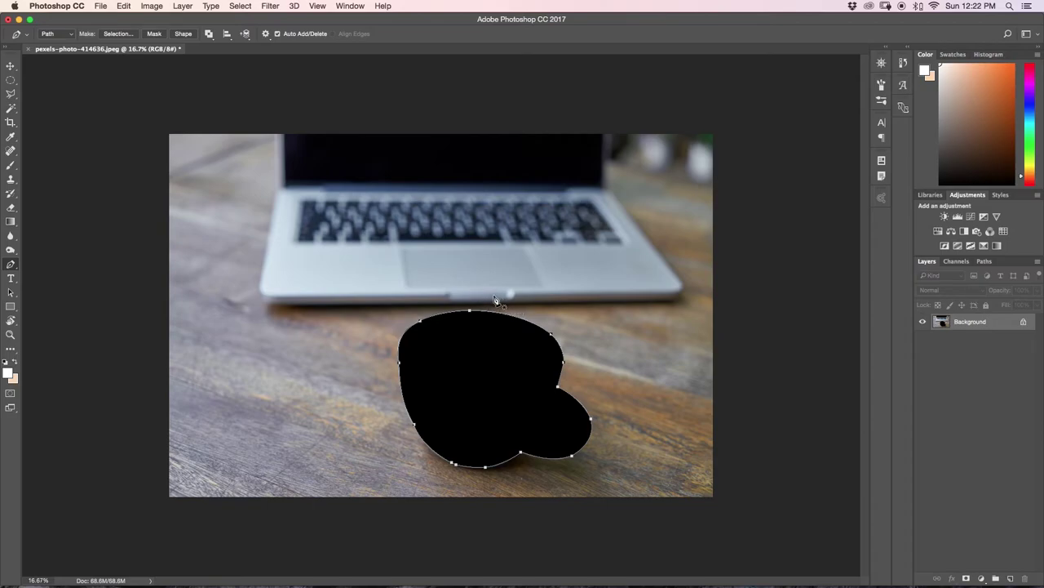
pyautogui.click(469, 310)
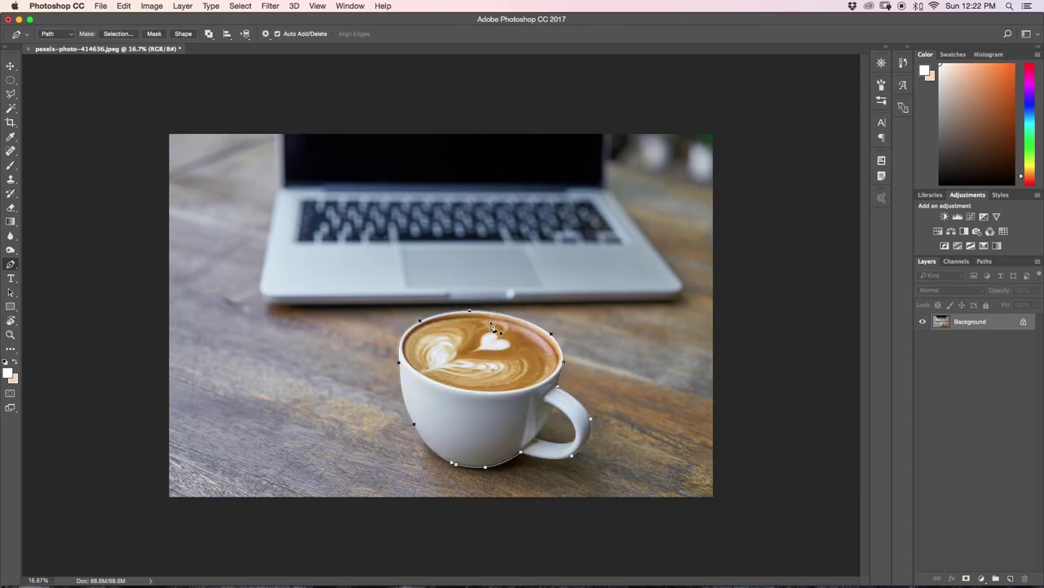
# Zoom in, finish the cup outline, and trace a second subpath around the handle's inner gap.
pyautogui.rightClick(487, 359)
pyautogui.press('Escape')
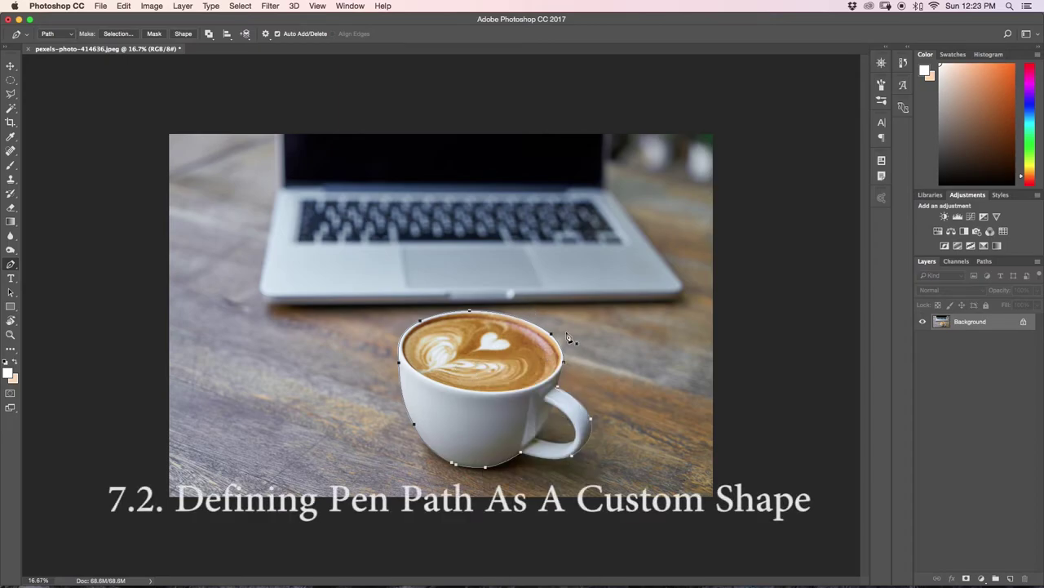
pyautogui.press('super+plus')
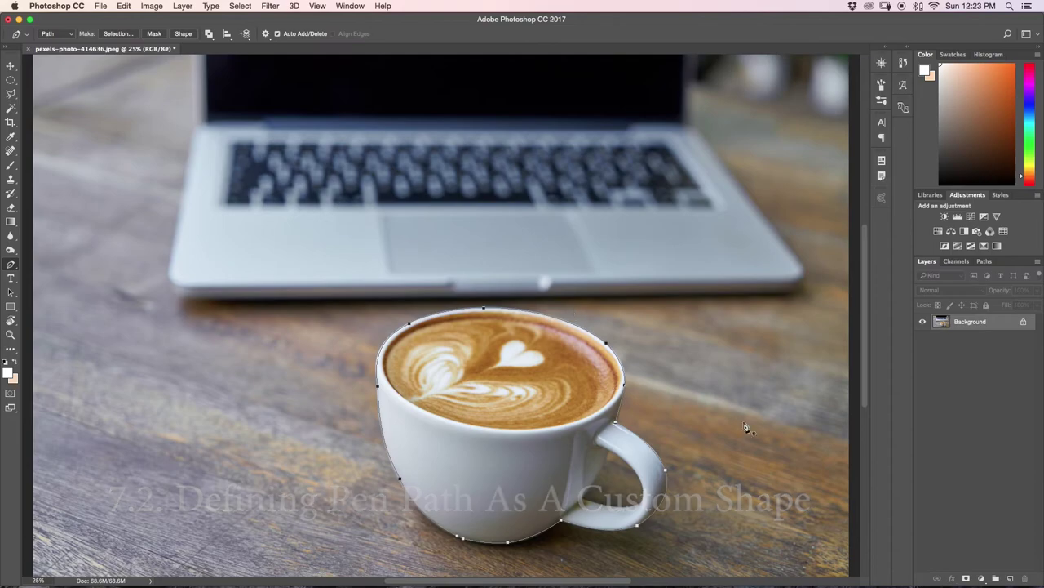
pyautogui.click(585, 495)
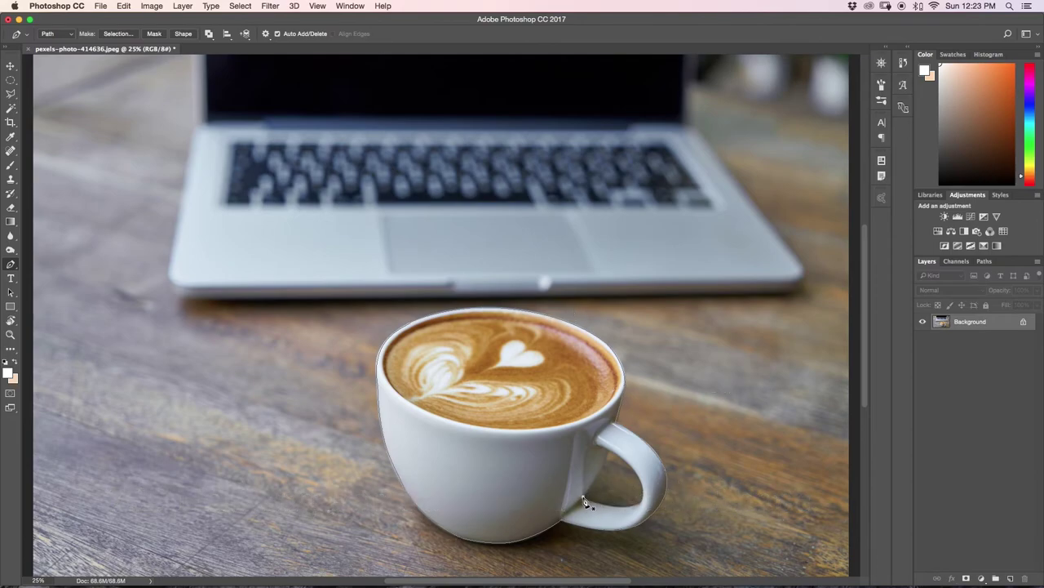
pyautogui.click(608, 447)
pyautogui.moveTo(638, 474); pyautogui.dragTo(628, 509)
pyautogui.moveTo(578, 496); pyautogui.dragTo(586, 502)
# Define the cup path as a custom shape named 'coffee cup shape'.
pyautogui.rightClick(537, 438)
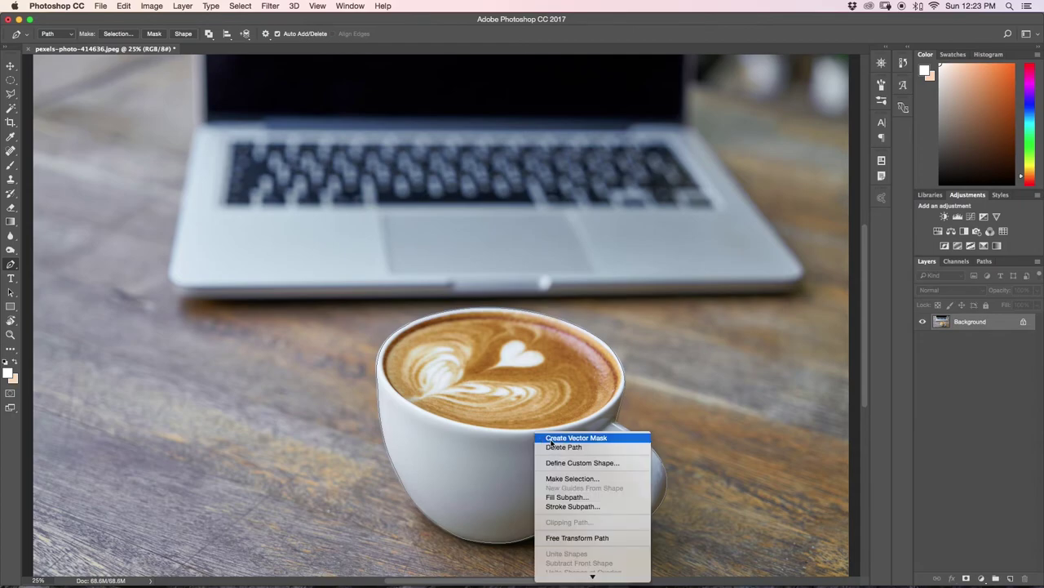
pyautogui.click(578, 463)
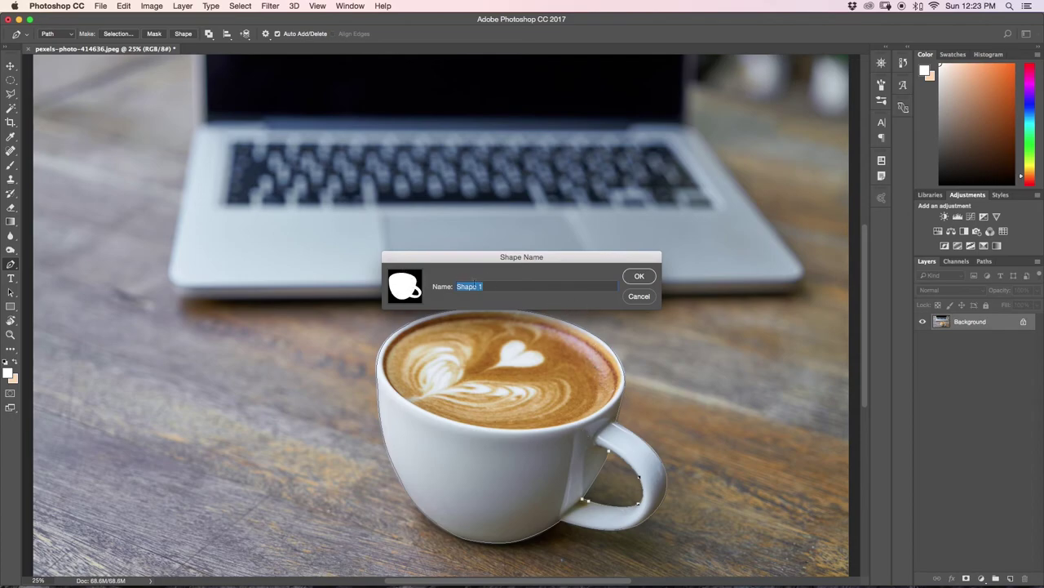
pyautogui.press('BackSpace')
pyautogui.write('coffee cup shape')
pyautogui.click(640, 276)
# With the Custom Shape tool set to the coffee cup, drag out a white test cup over the keyboard, then delete it.
pyautogui.press('b')
pyautogui.click(10, 306)
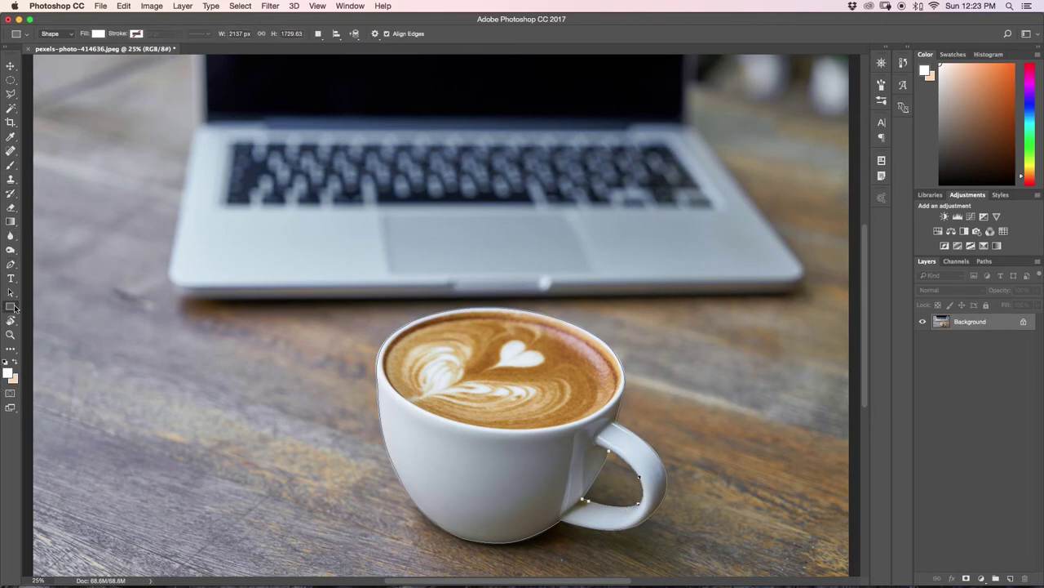
pyautogui.click(70, 356)
pyautogui.click(422, 35)
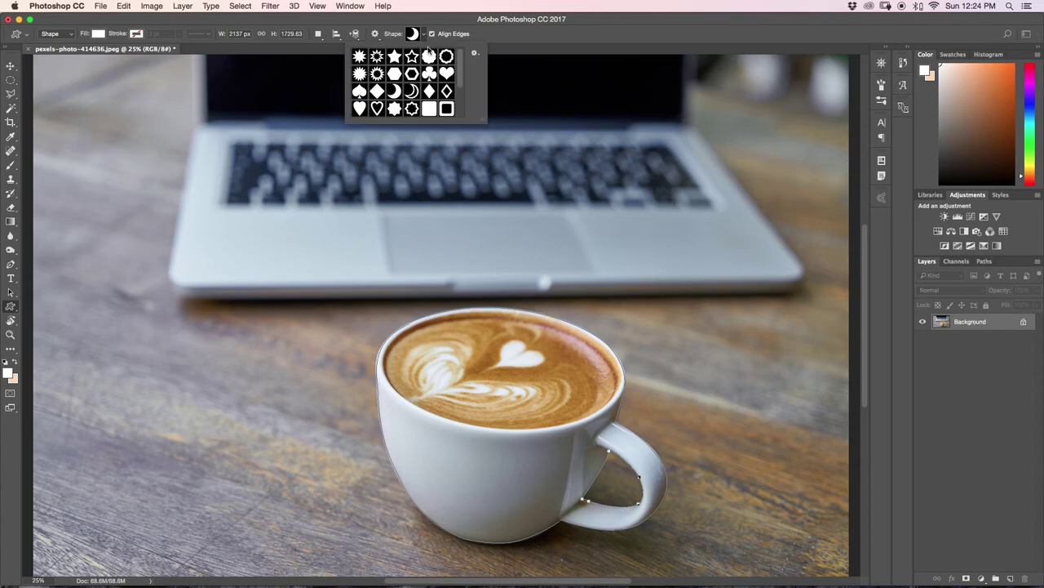
pyautogui.scroll(-5, 459, 72)
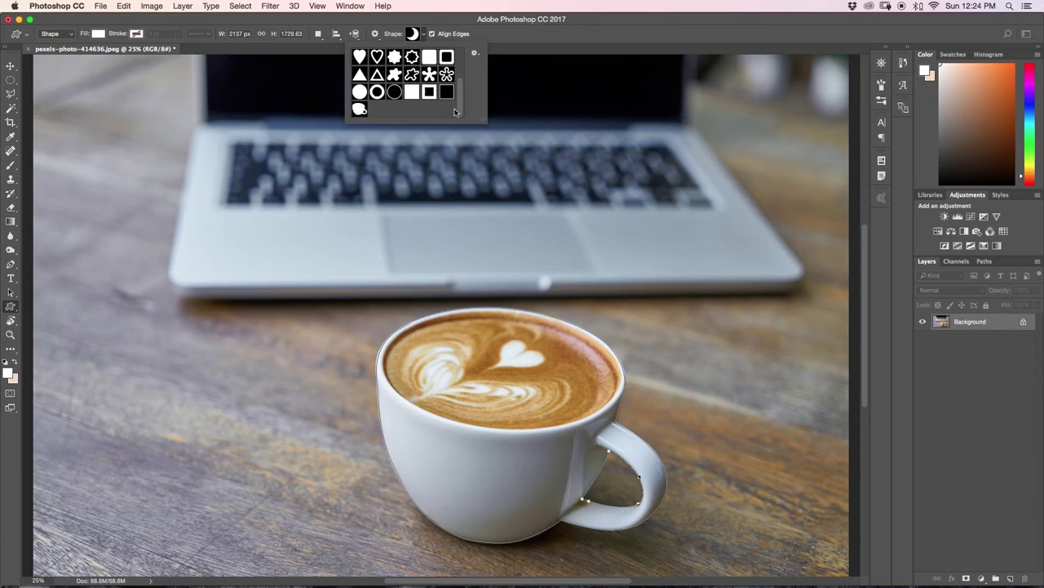
pyautogui.click(360, 110)
pyautogui.moveTo(204, 184); pyautogui.dragTo(352, 306)
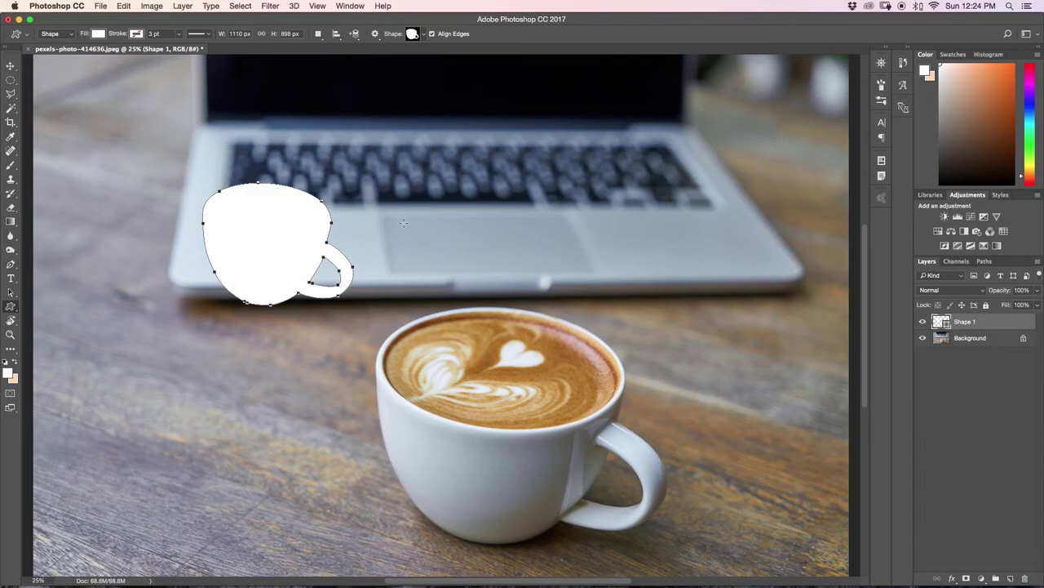
pyautogui.press('Delete')
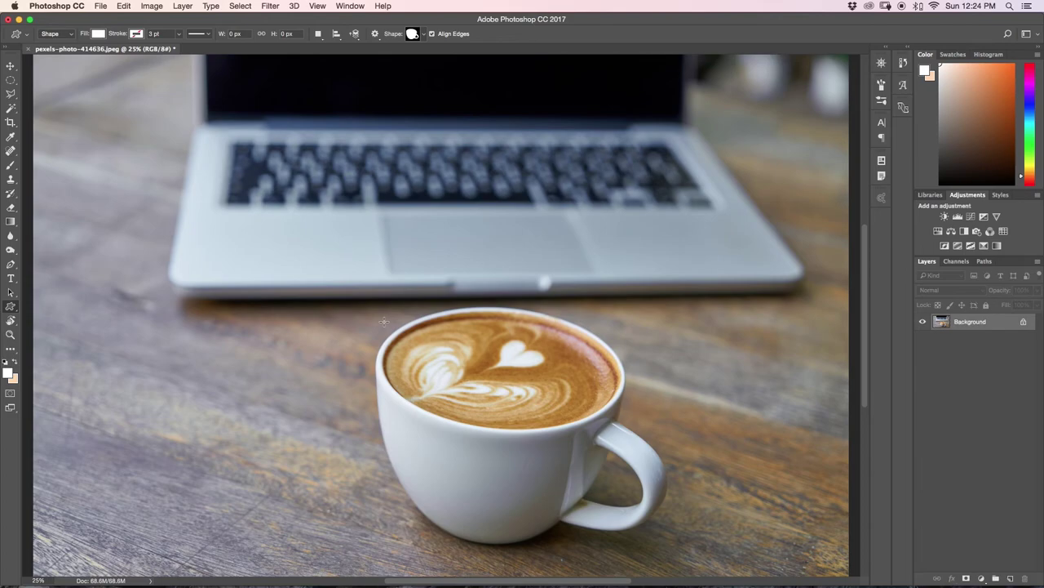
# Zoom out until the entire latte-and-laptop photo is visible in the window.
pyautogui.press('super+minus')
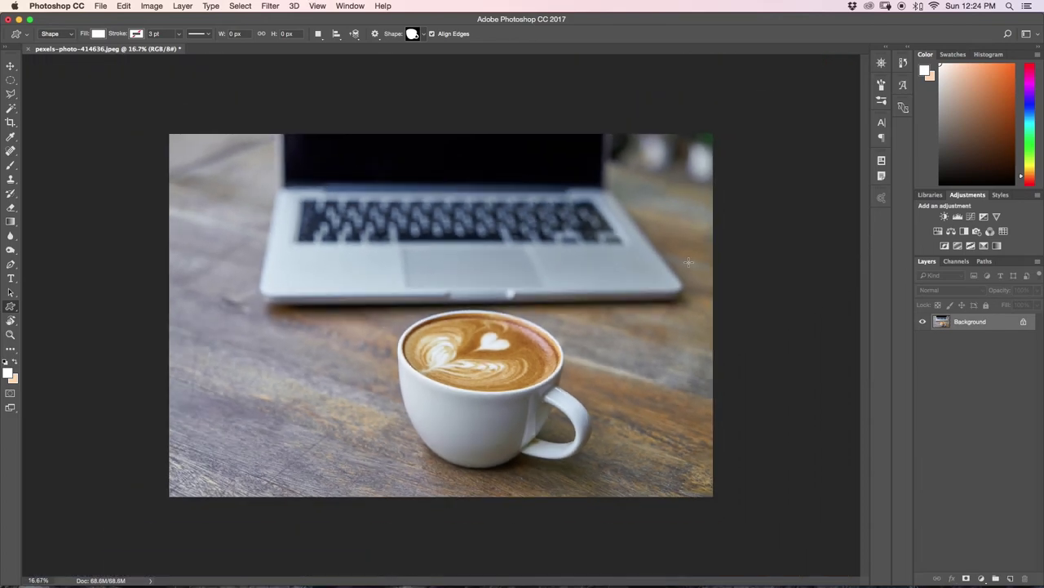